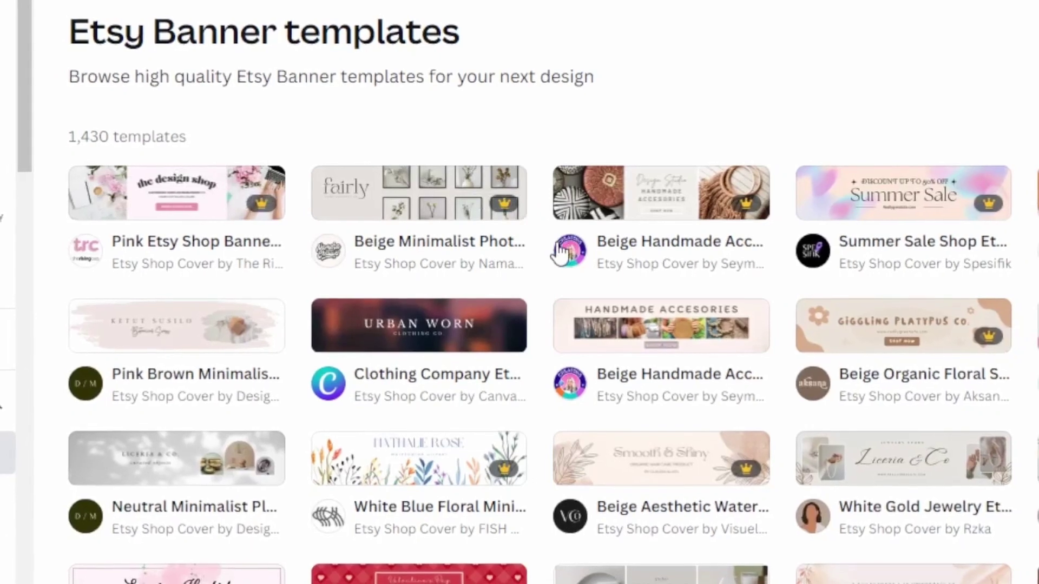
Step: Look over the Etsy Banner templates, including the pink Etsy shop banner
mouse_move(364, 225)
mouse_move(227, 219)
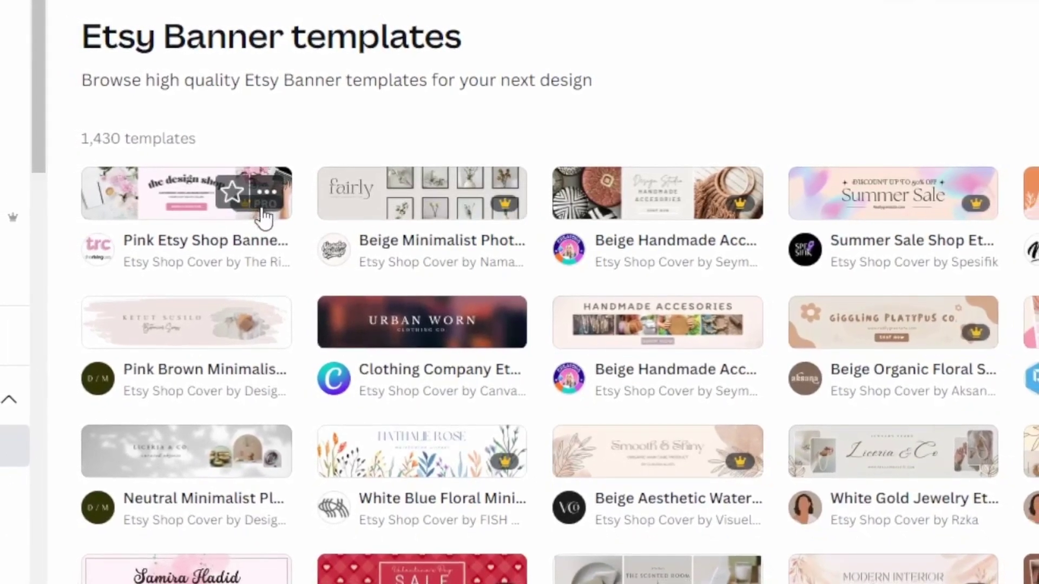
mouse_move(261, 212)
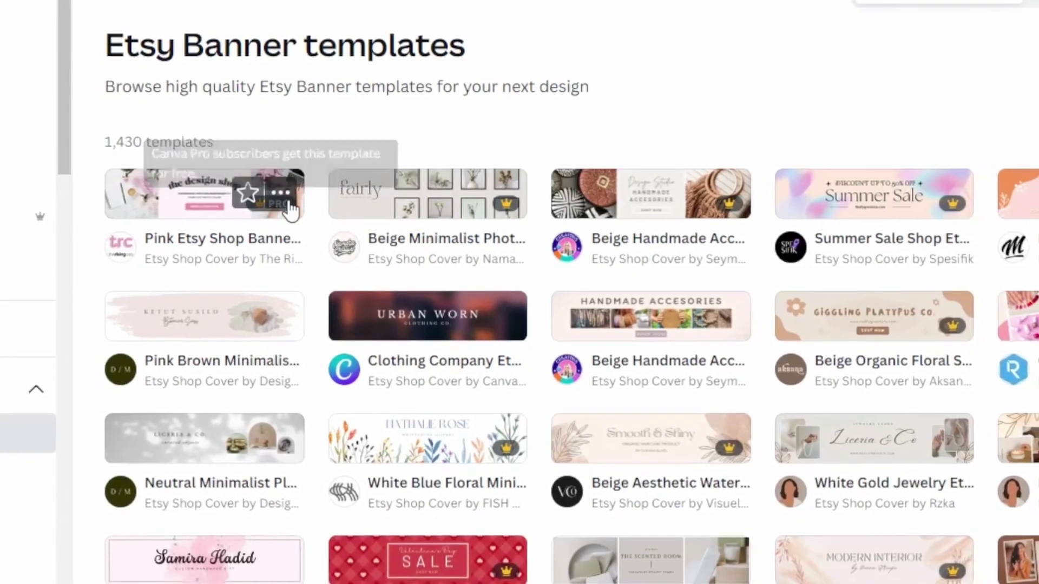
mouse_move(197, 469)
mouse_move(210, 566)
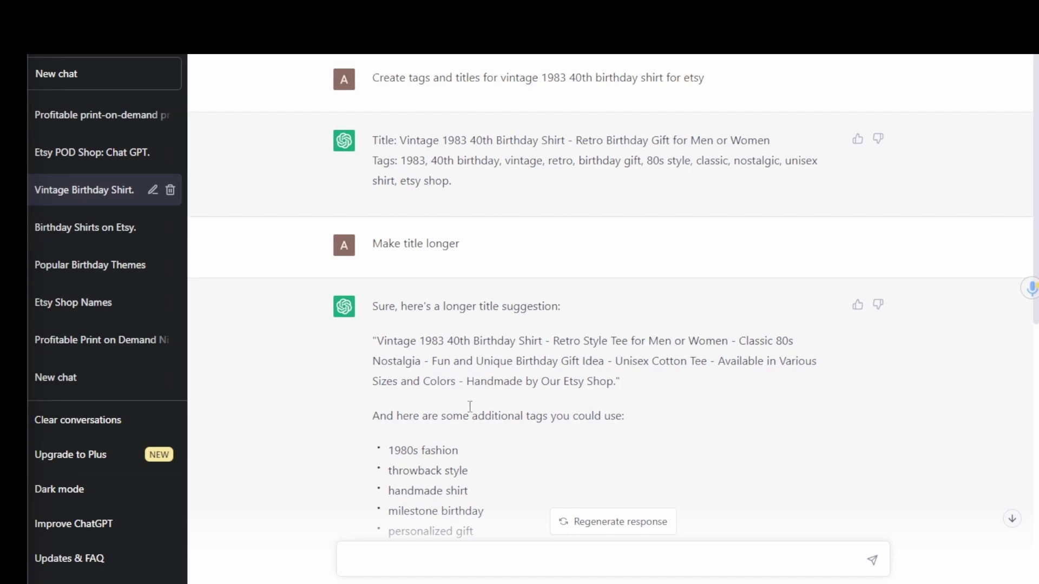
Step: In ChatGPT, review the titles, tags and description written for the vintage 1983 40th birthday shirt
scroll(585, 334, down, 1)
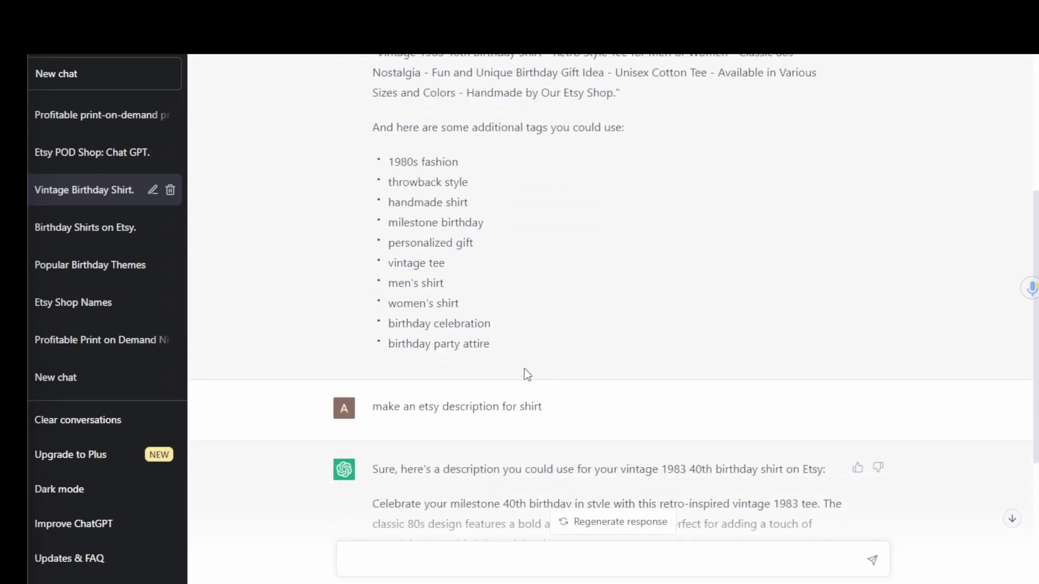
scroll(542, 391, up, 8)
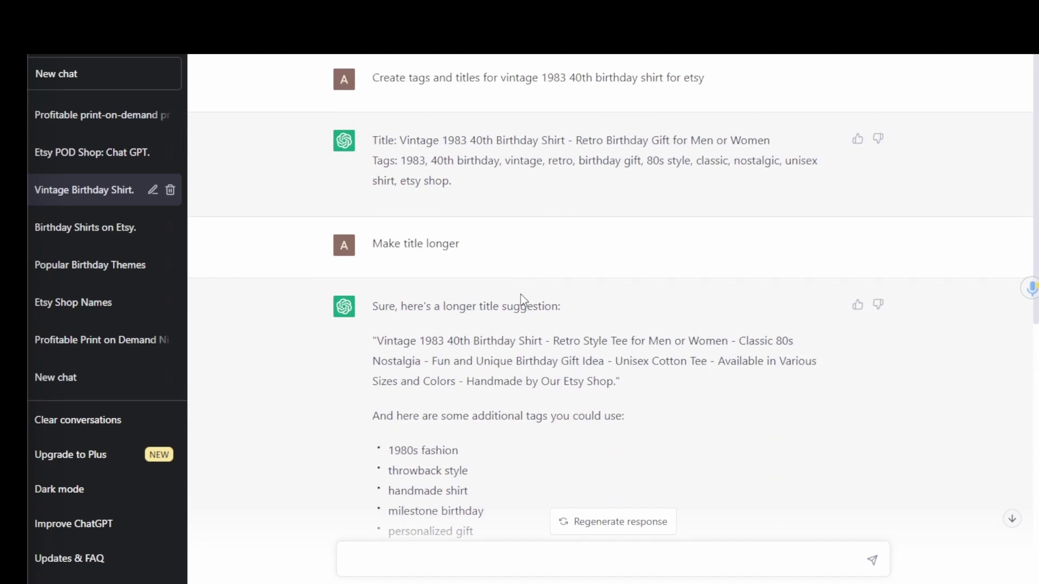
scroll(514, 305, down, 7)
scroll(491, 374, down, 3)
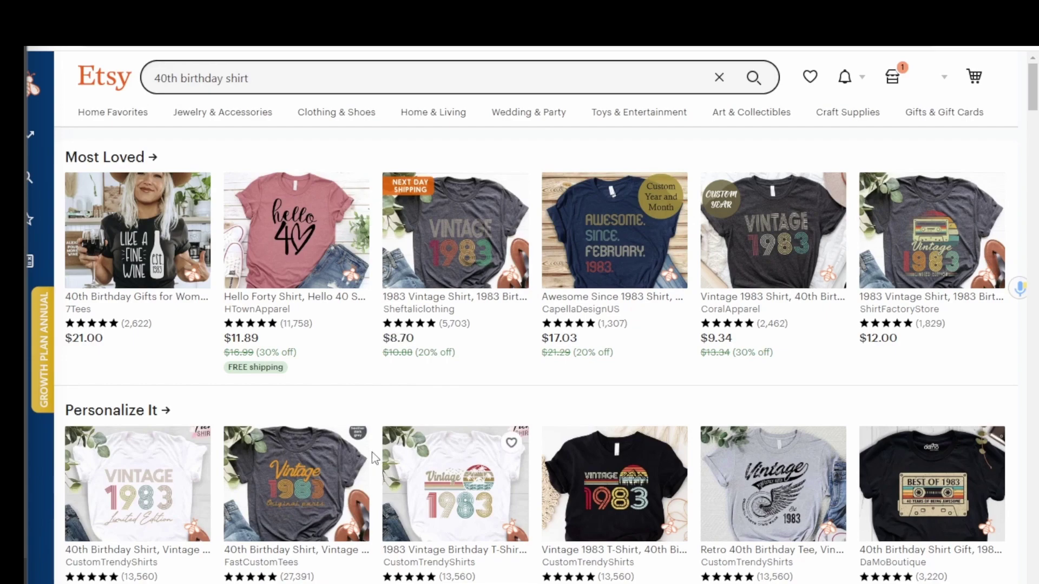
Step: On Etsy, look through the search results for "40th birthday shirt" and compare the vintage 1983 designs
scroll(343, 422, down, 10)
scroll(216, 306, down, 9)
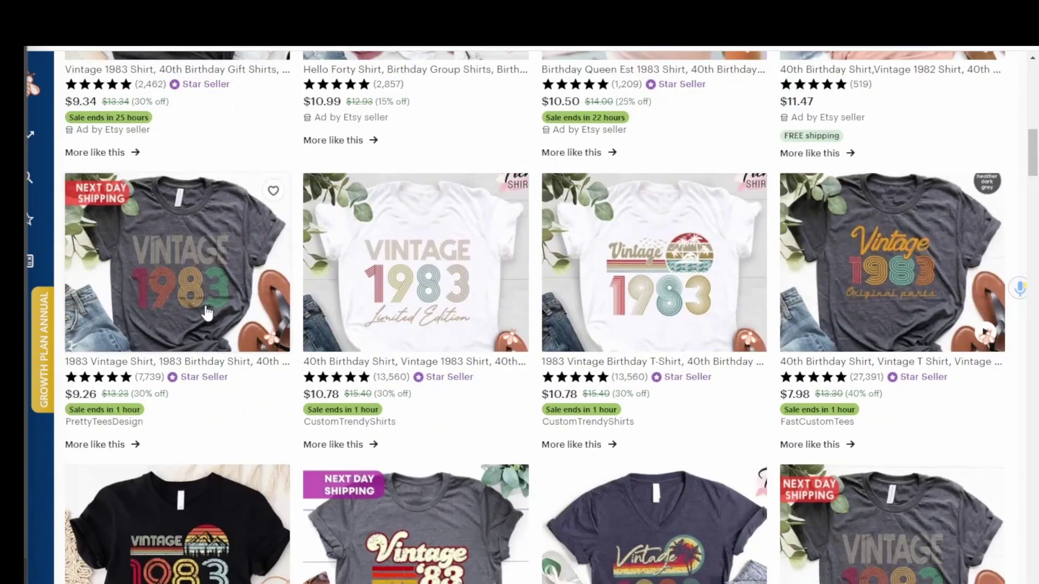
scroll(196, 327, down, 3)
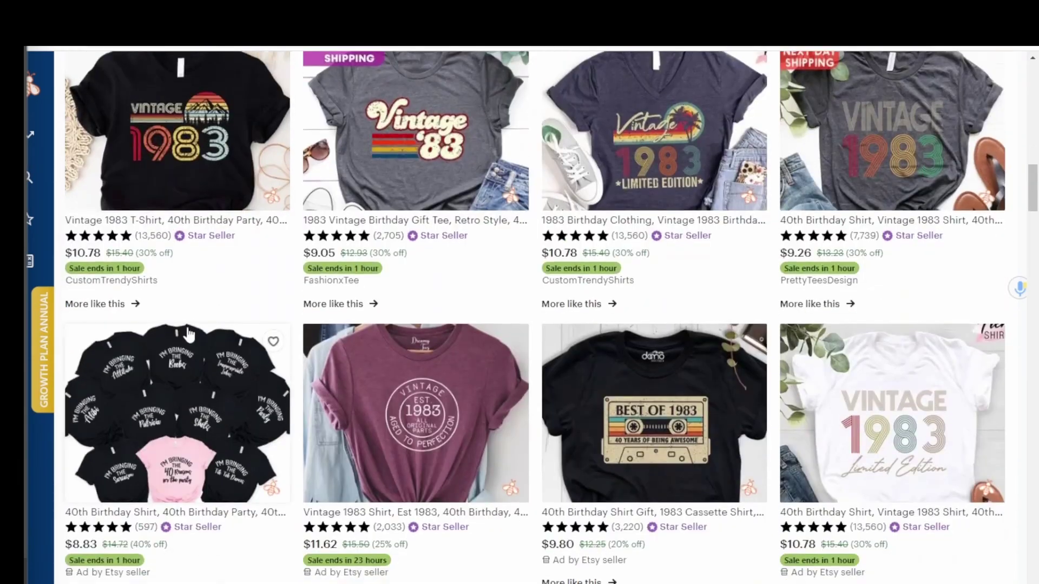
scroll(189, 341, up, 16)
scroll(186, 349, up, 6)
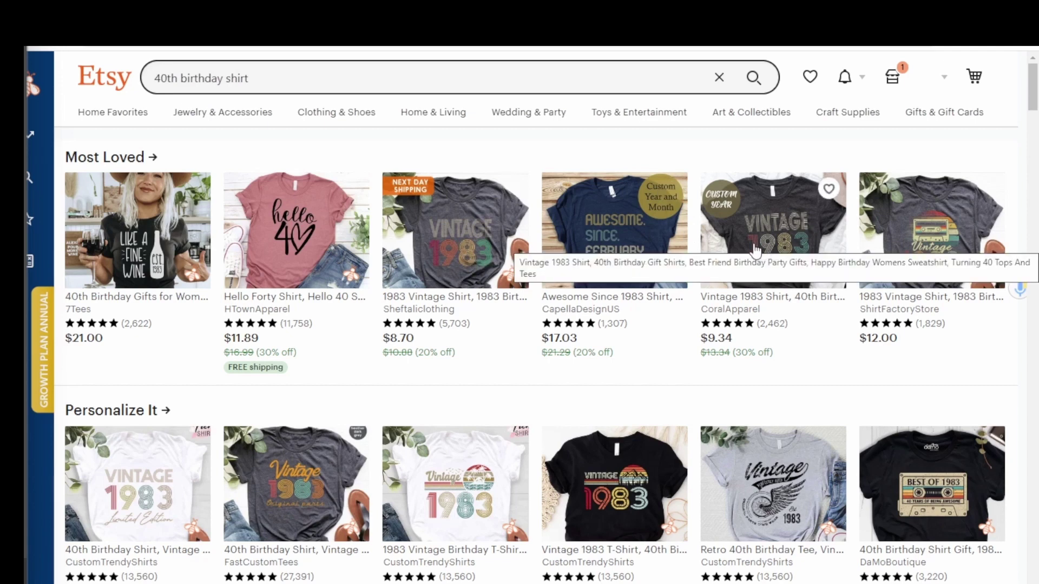
scroll(759, 338, down, 3)
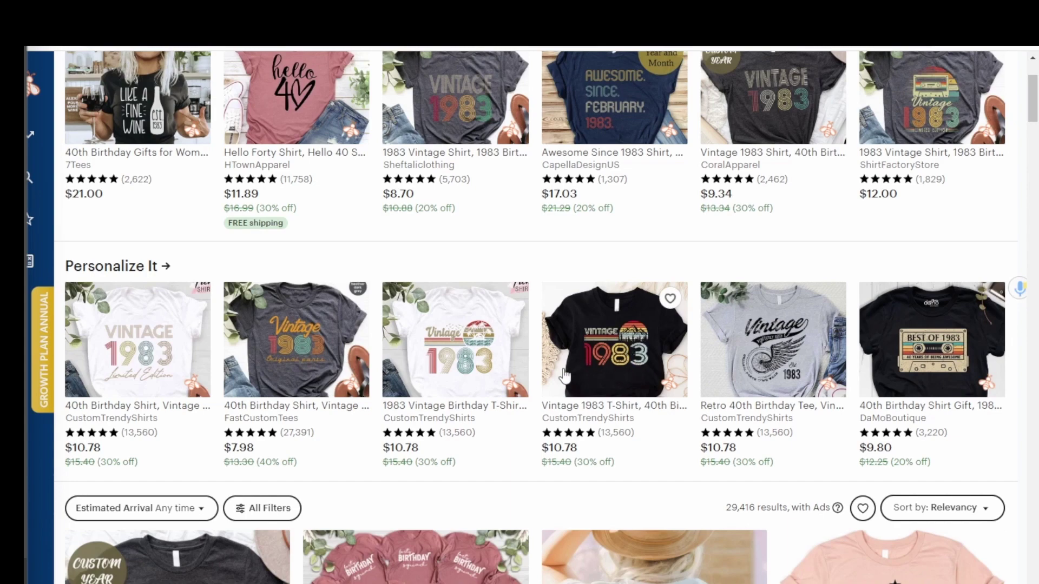
scroll(415, 506, up, 3)
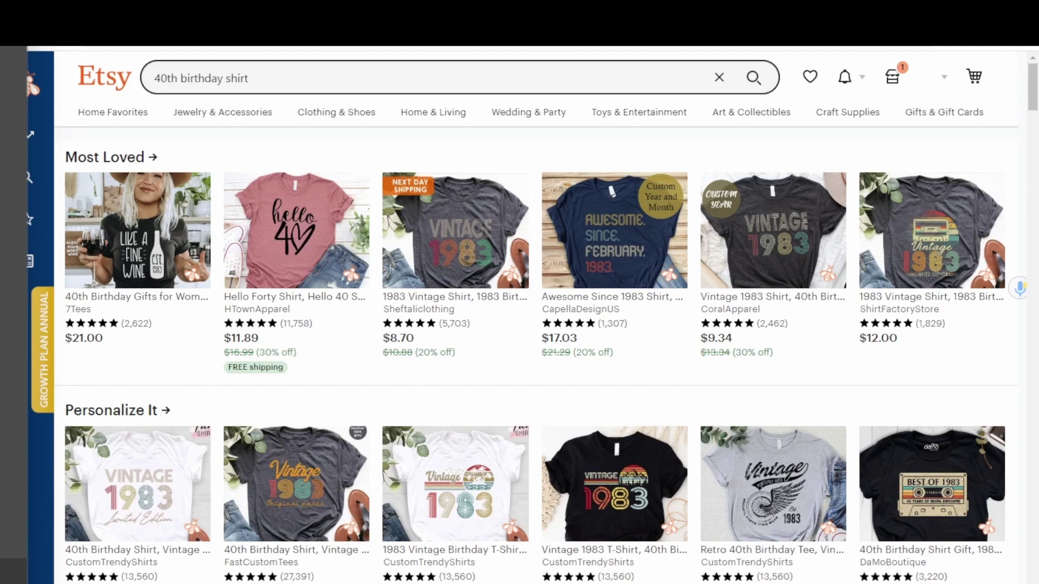
Step: Open EverBee's Product Analytics for the "40th birthday shirt" listings and look over the sales and revenue estimates
mouse_move(121, 158)
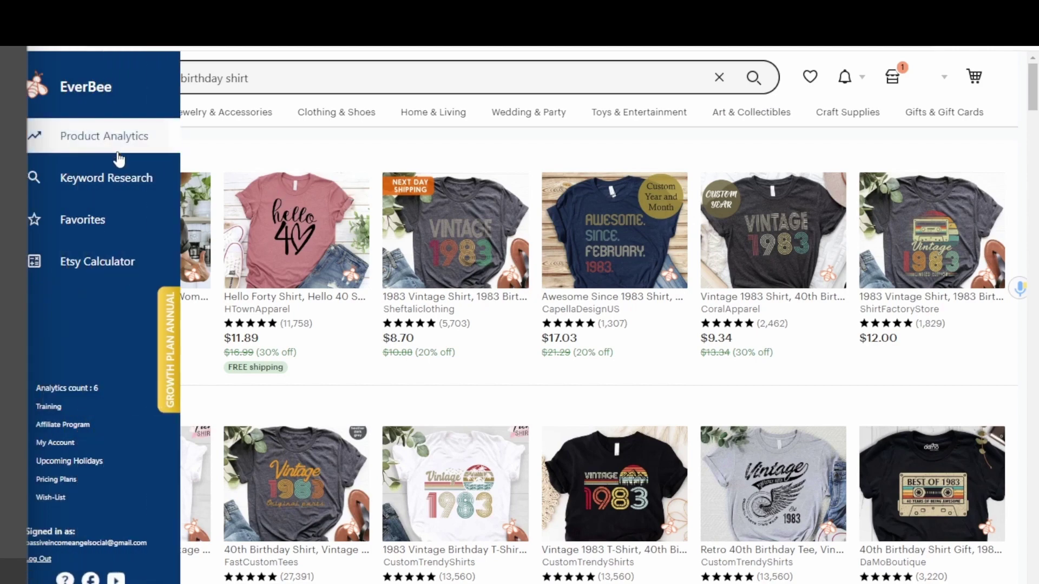
click(112, 157)
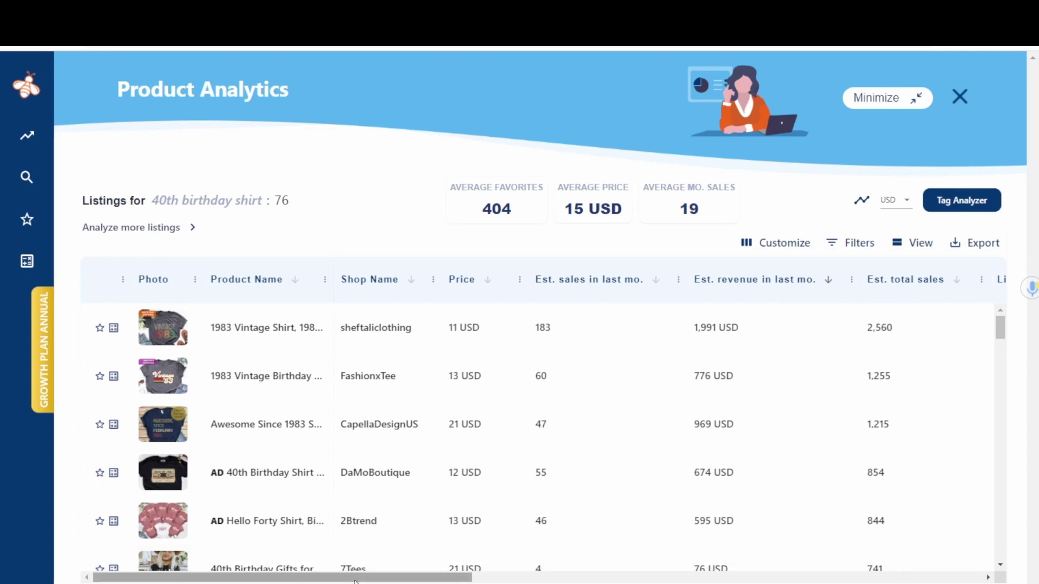
mouse_move(355, 581)
mouse_down()
mouse_move(465, 582)
mouse_move(351, 581)
mouse_up()
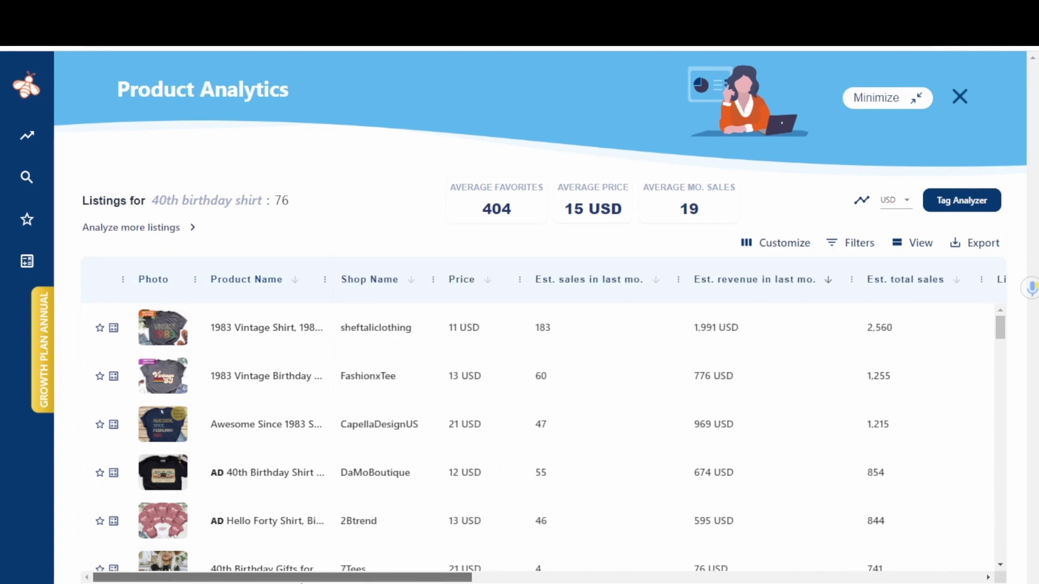
Step: Open the listing details of the sheftaliclothing 1983 vintage shirt and examine its revenue figures and tag keywords
click(177, 330)
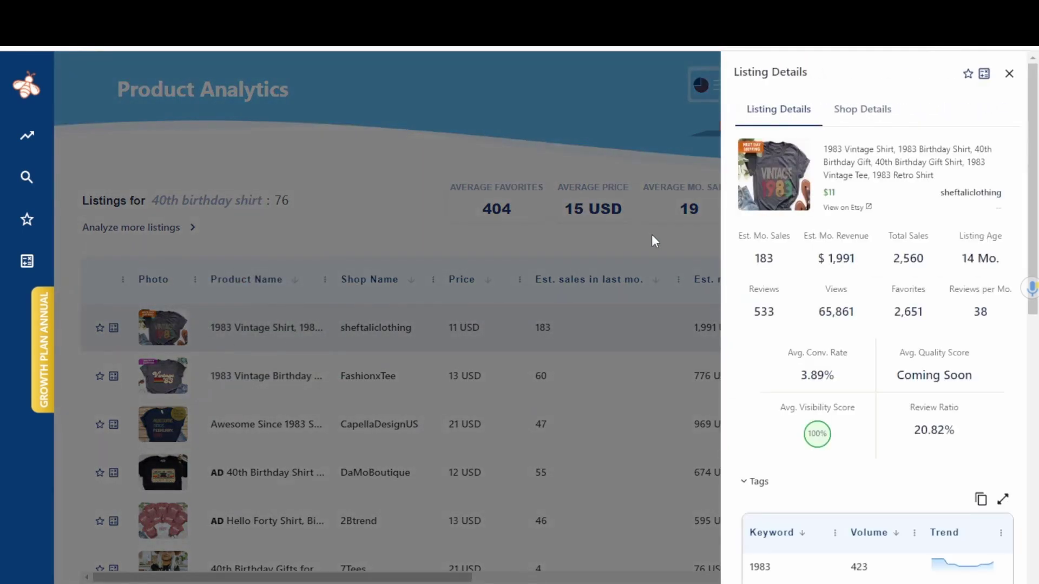
mouse_move(836, 236)
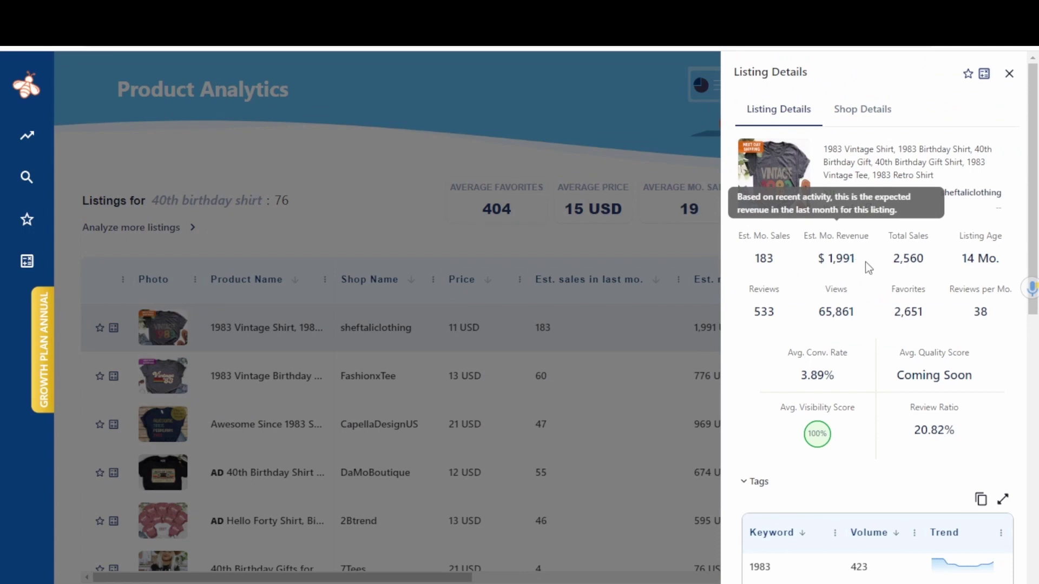
scroll(833, 411, down, 10)
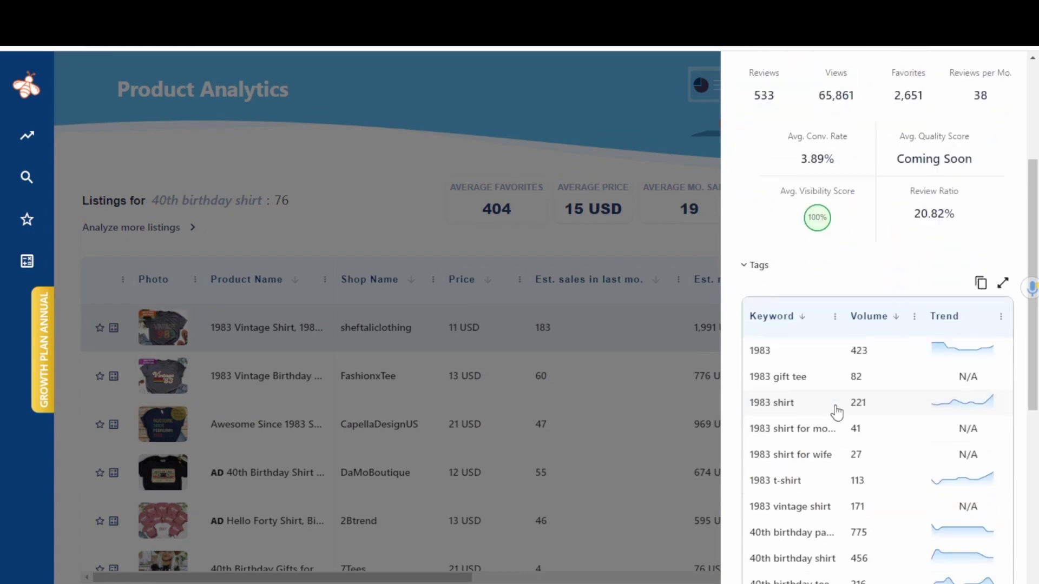
scroll(825, 304, up, 5)
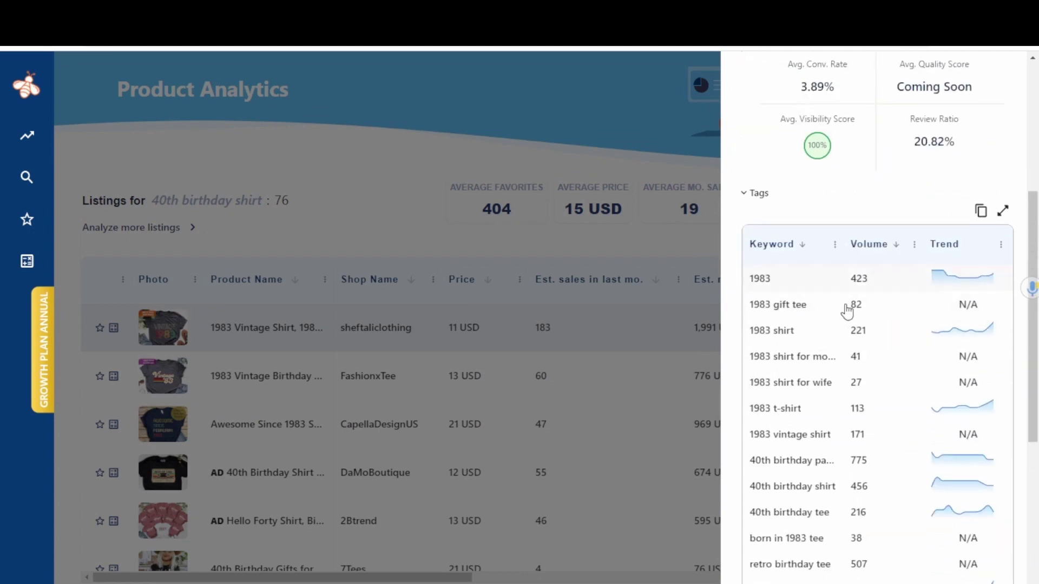
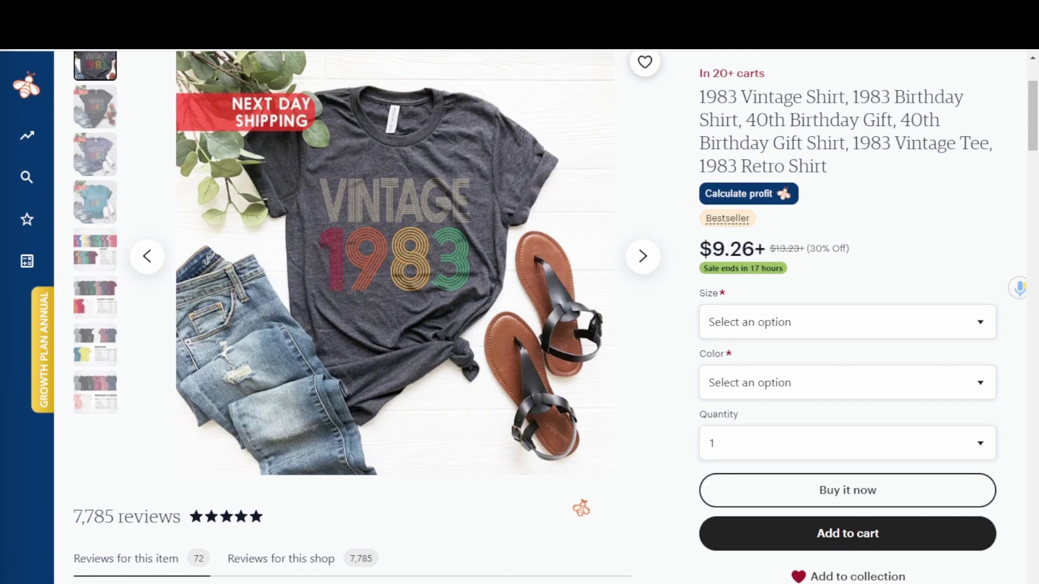
Step: Choose Unisex Medium as the size on the 1983 Vintage Shirt listing
click(871, 340)
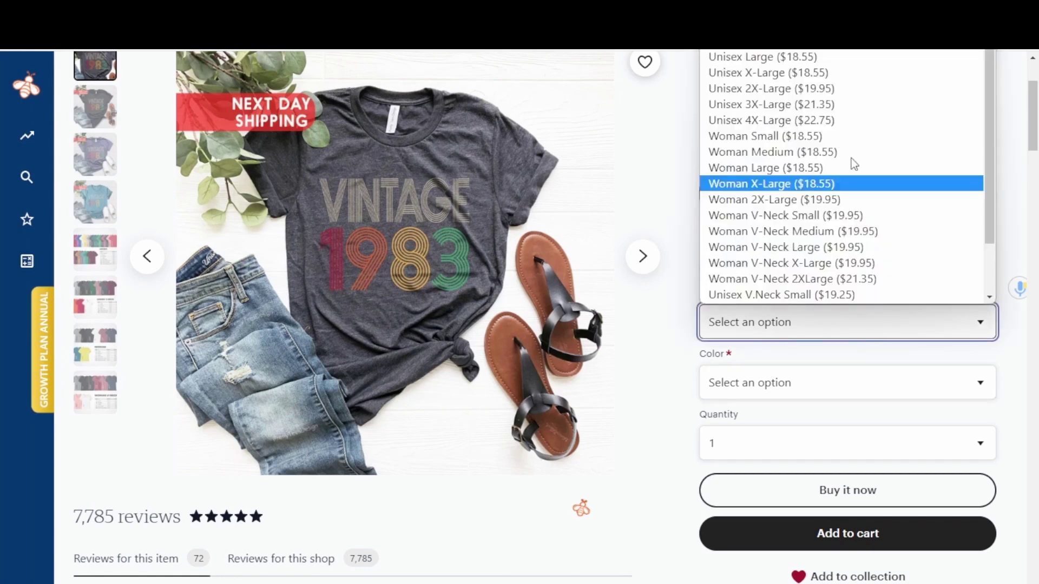
scroll(795, 54, up, 1)
click(795, 73)
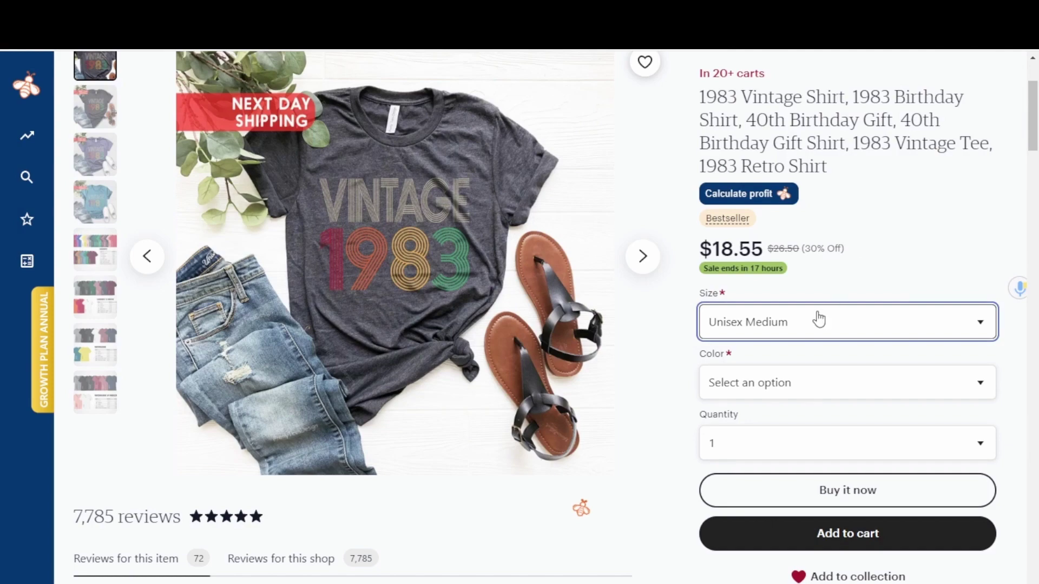
Step: Examine the 1983 Vintage Shirt listing's reviews, buyer photos and description, ending back at the product images and price
scroll(676, 374, down, 15)
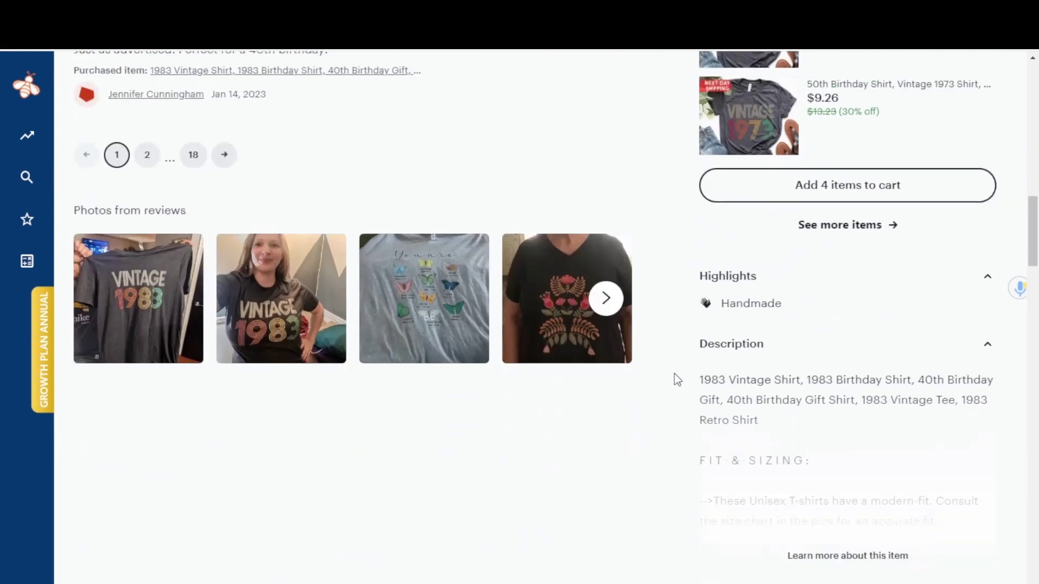
scroll(674, 374, down, 5)
key(Home)
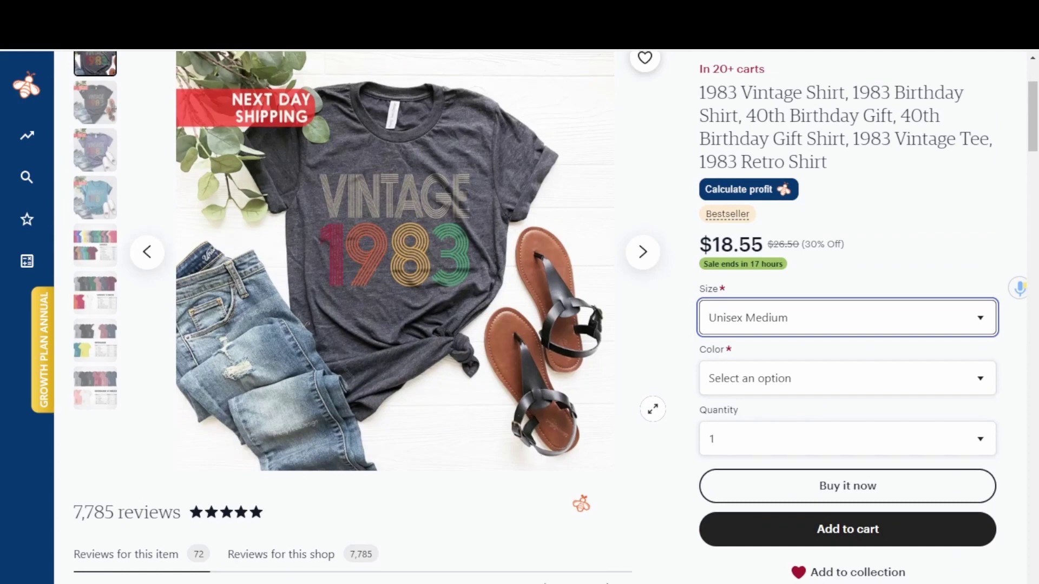
scroll(656, 415, down, 1)
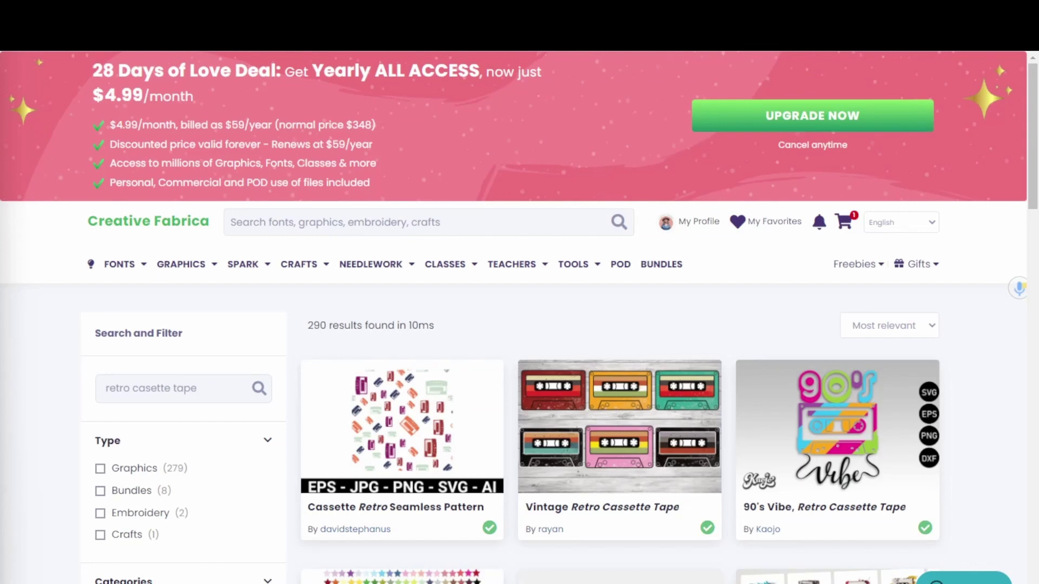
Step: In Canva's Vintage 1983 design, inspect the fonts of the VINTAGE heading and the 1983 text on the cassette
click(610, 465)
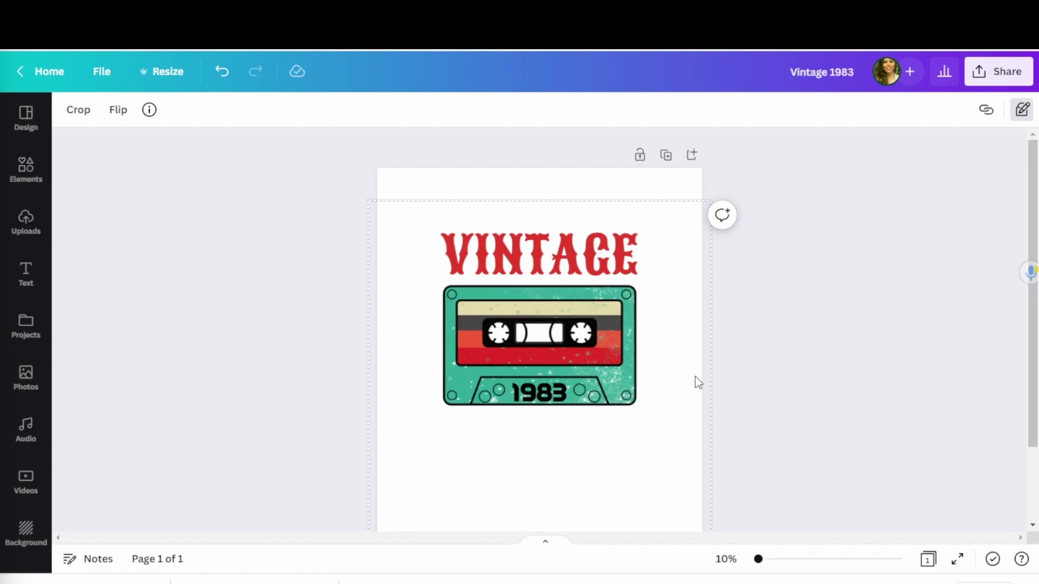
click(504, 261)
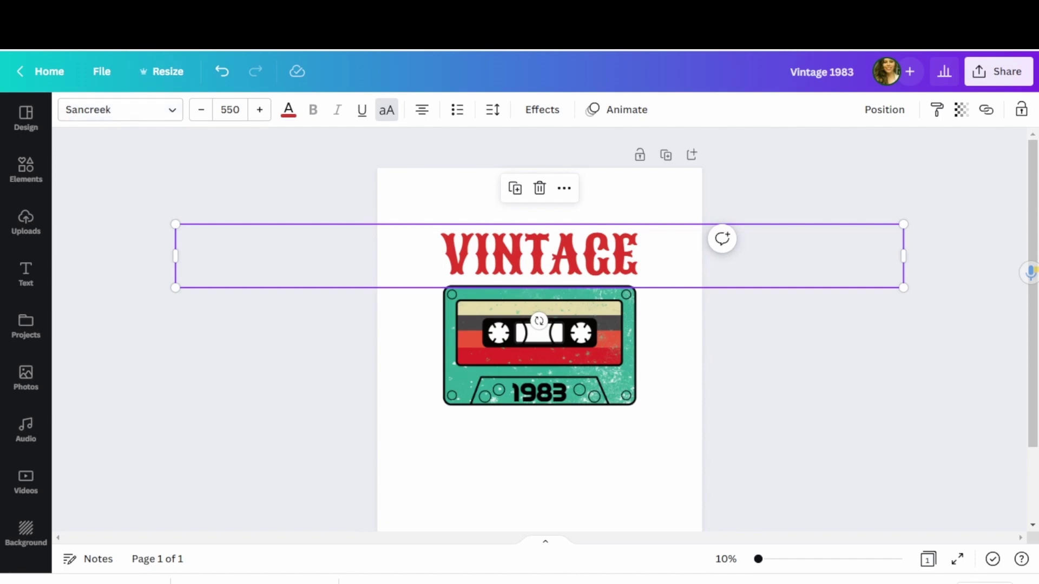
click(543, 403)
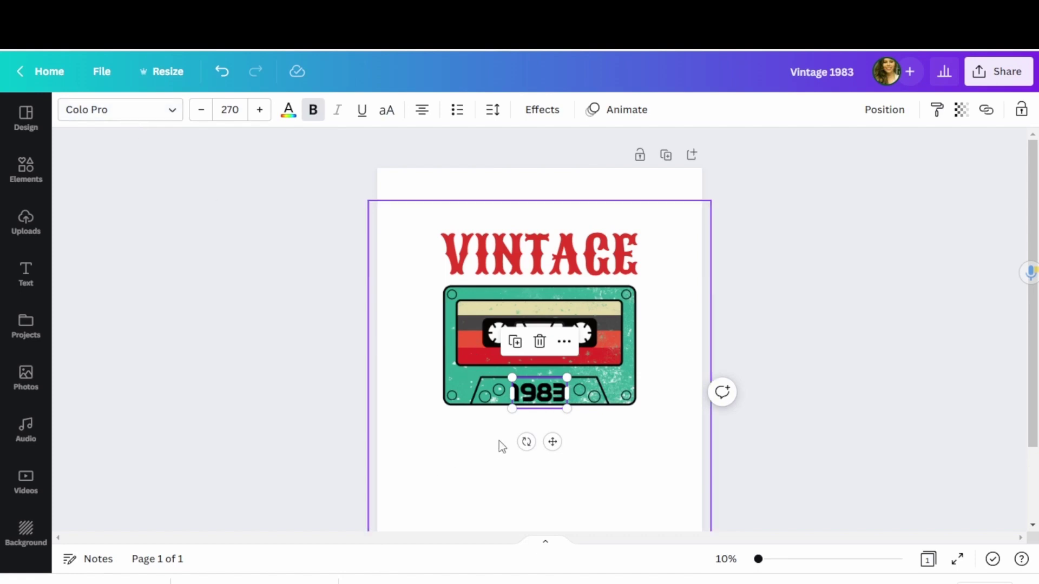
click(626, 480)
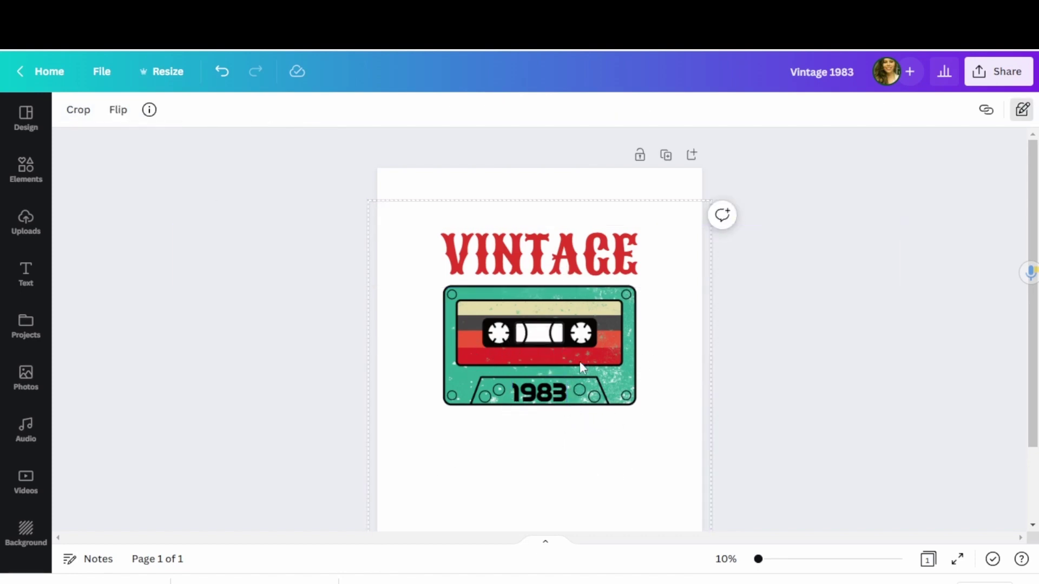
Step: Open the text color options for the VINTAGE heading and examine the photo colors taken from the cassette image
click(534, 268)
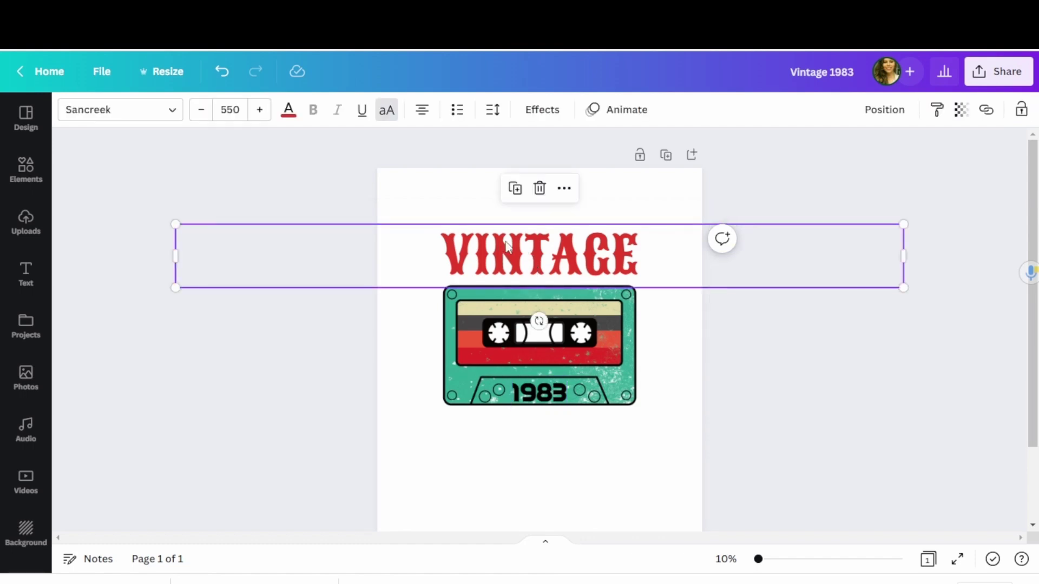
click(289, 110)
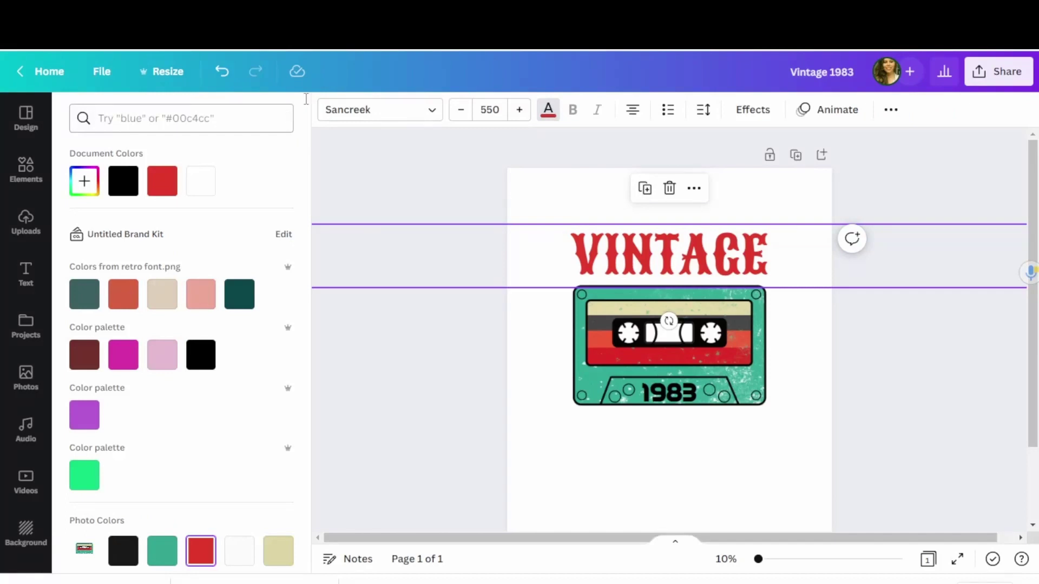
scroll(164, 478, down, 3)
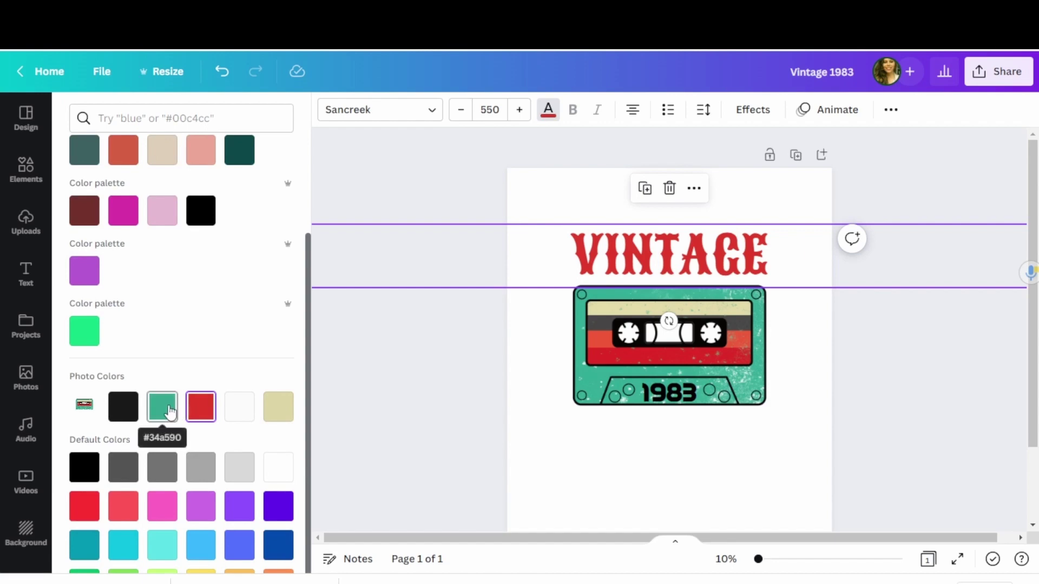
click(679, 456)
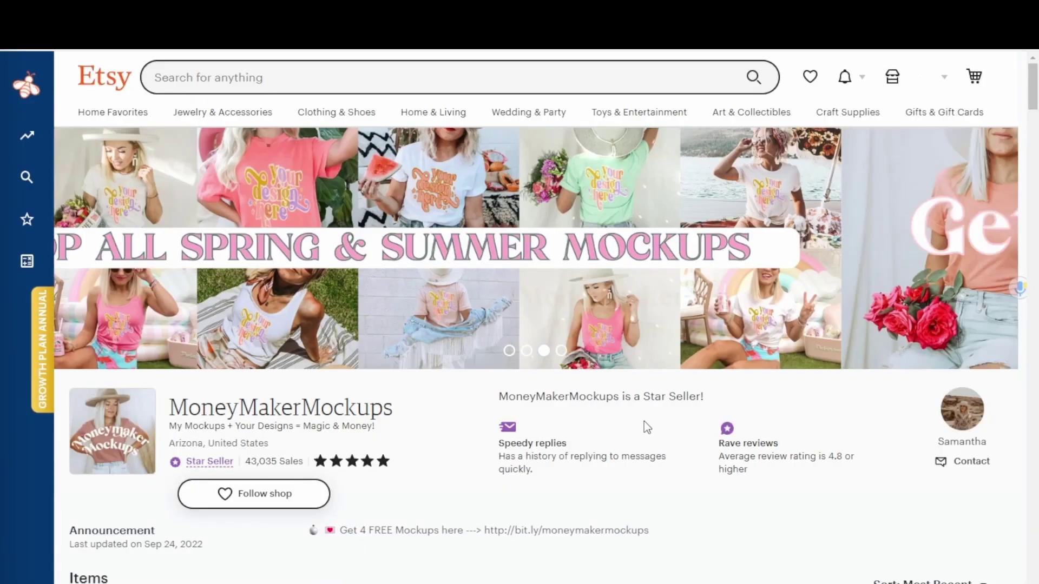
Step: On Etsy, look through the MoneyMakerMockups shop for Bella Canvas 3001 shirt mockups
scroll(622, 415, down, 2)
scroll(622, 381, down, 12)
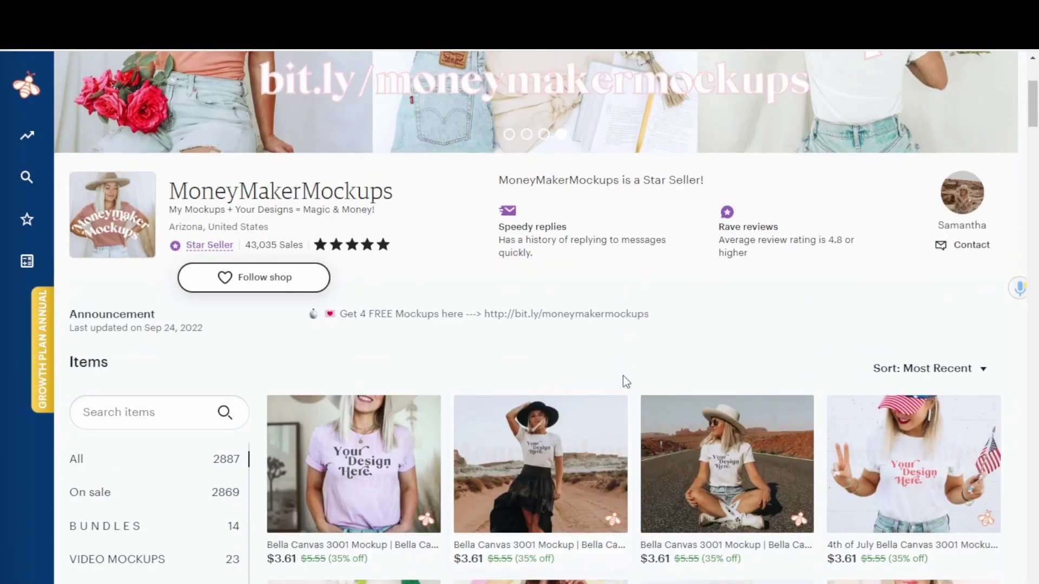
scroll(622, 385, down, 3)
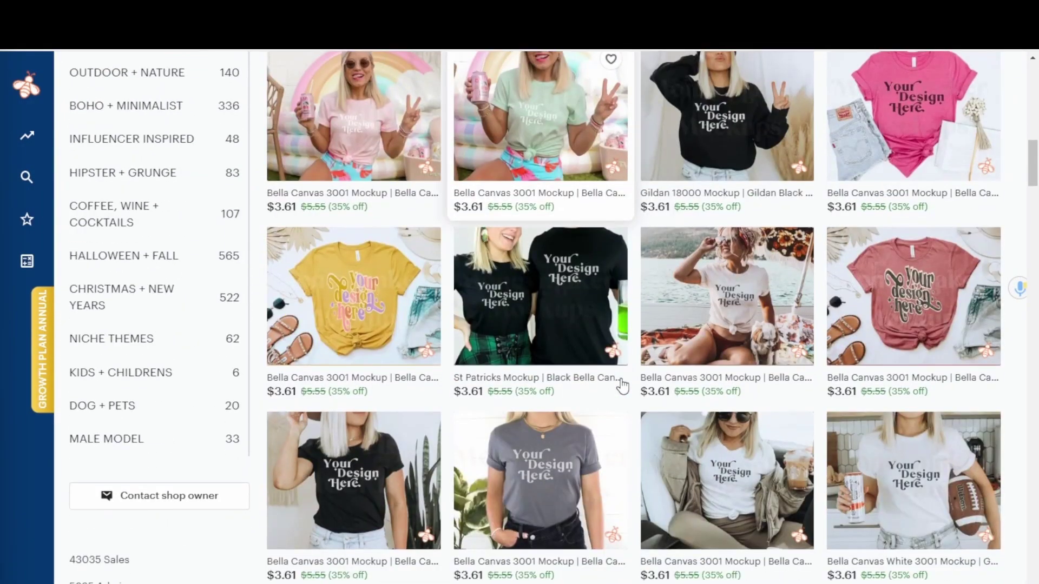
scroll(623, 385, down, 6)
scroll(622, 386, down, 5)
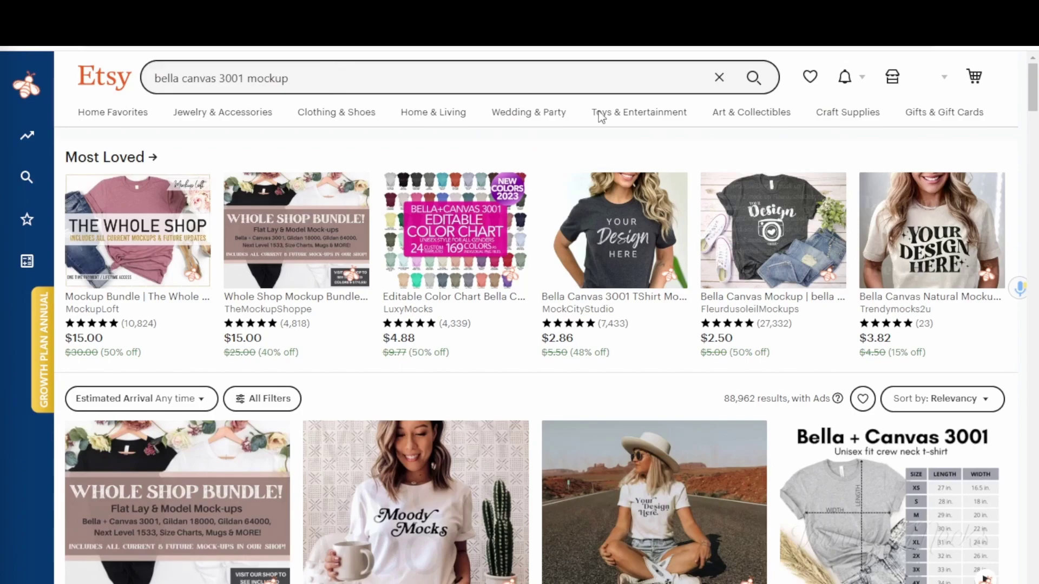
Step: Browse Etsy's search results for Bella Canvas 3001 mockups
scroll(606, 125, down, 6)
scroll(619, 145, down, 9)
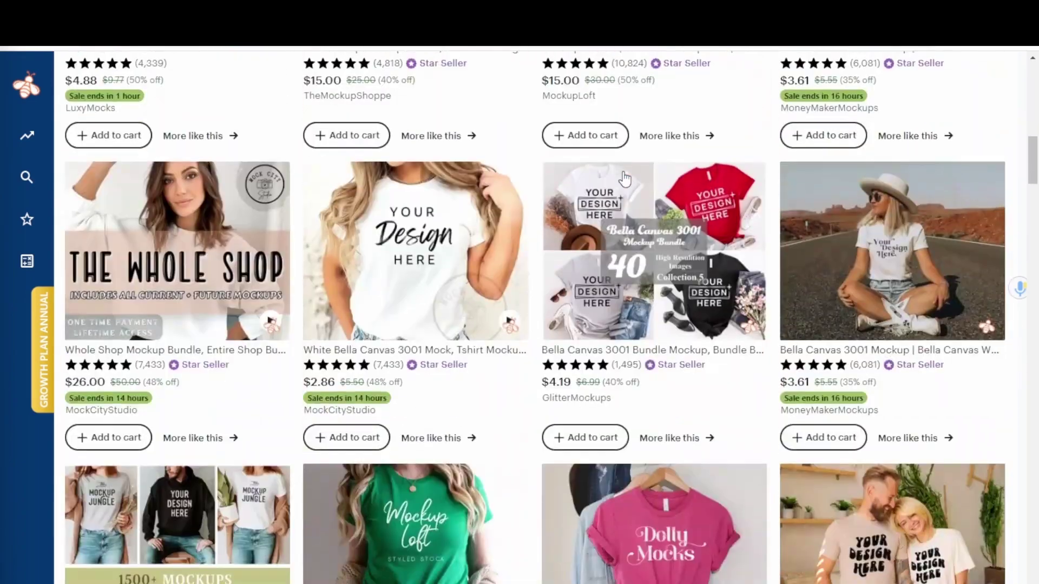
scroll(625, 178, down, 20)
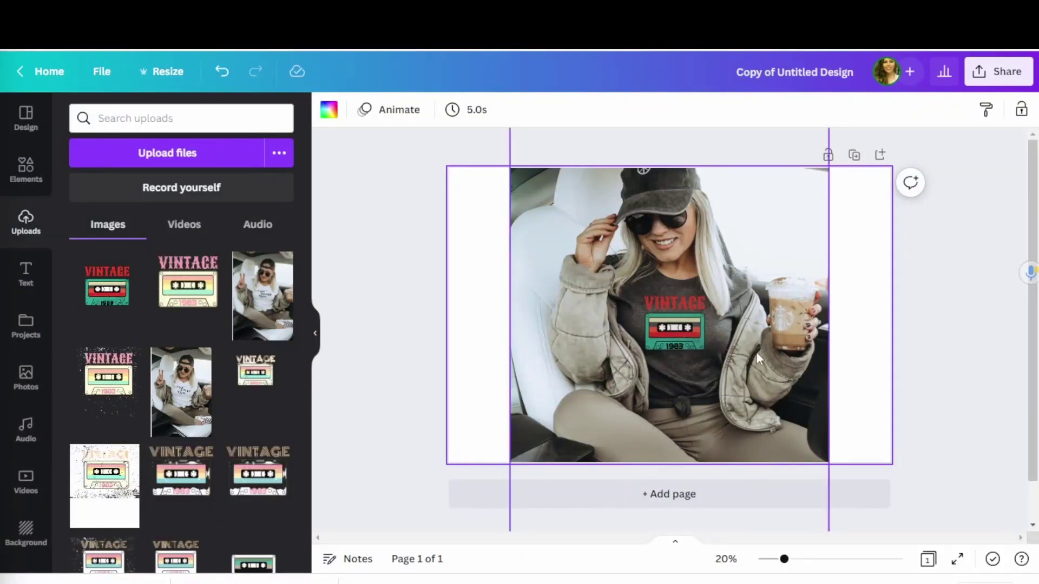
Step: In Canva, download the car-seat model mockup with the Vintage 1983 shirt design as a JPG
click(1002, 72)
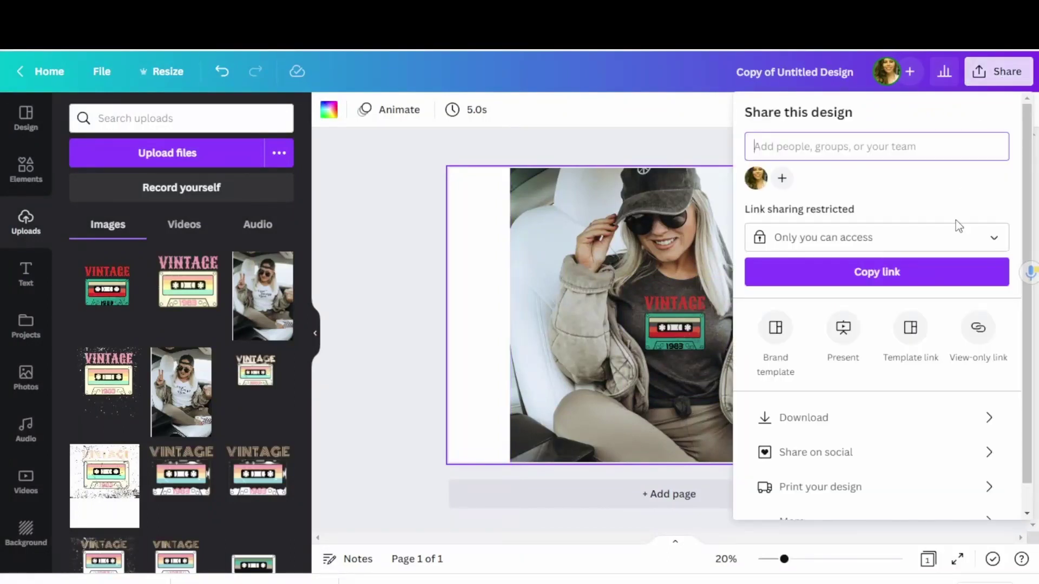
click(868, 427)
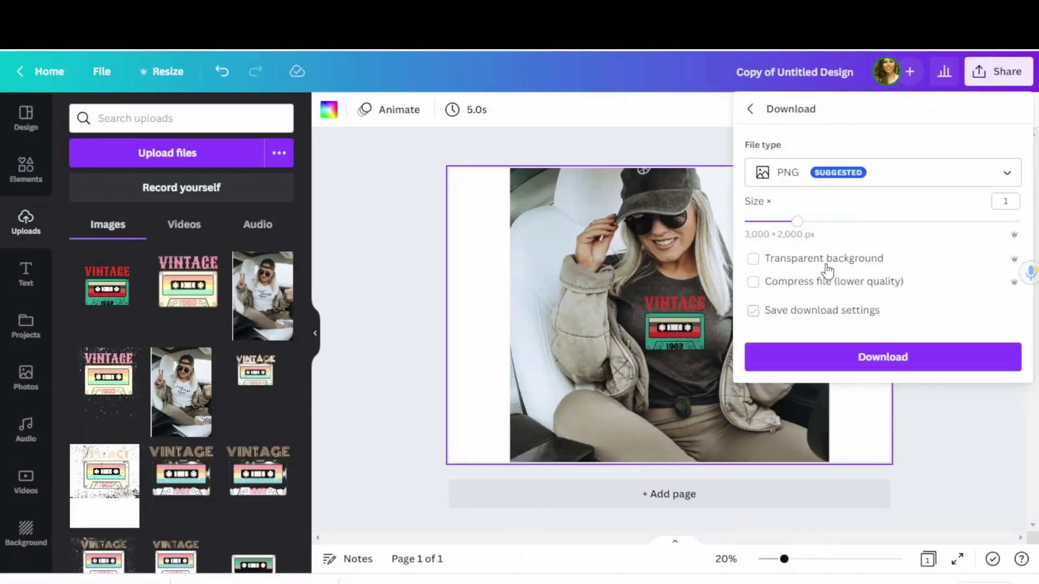
click(852, 182)
click(846, 222)
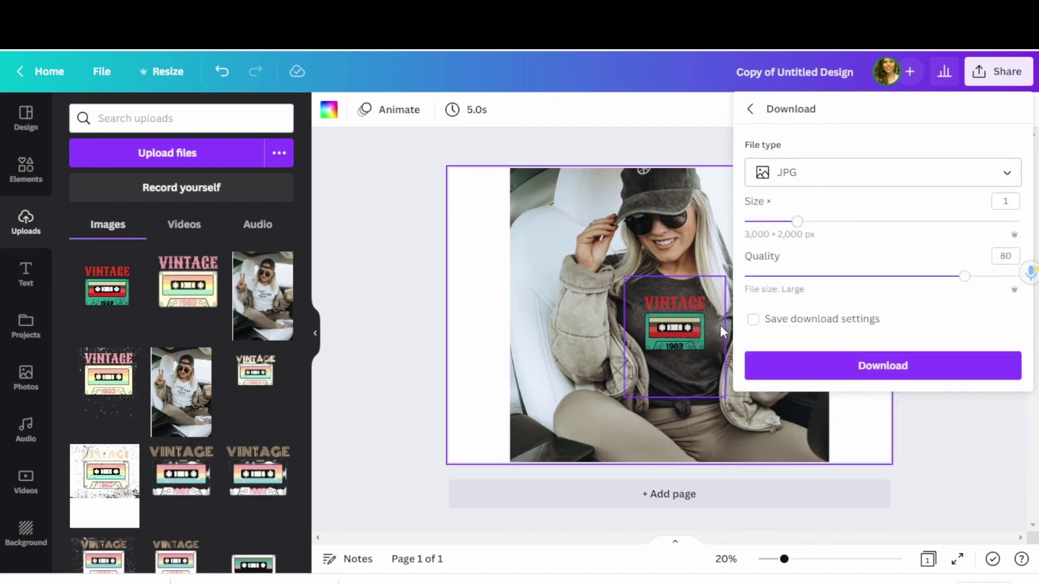
click(869, 369)
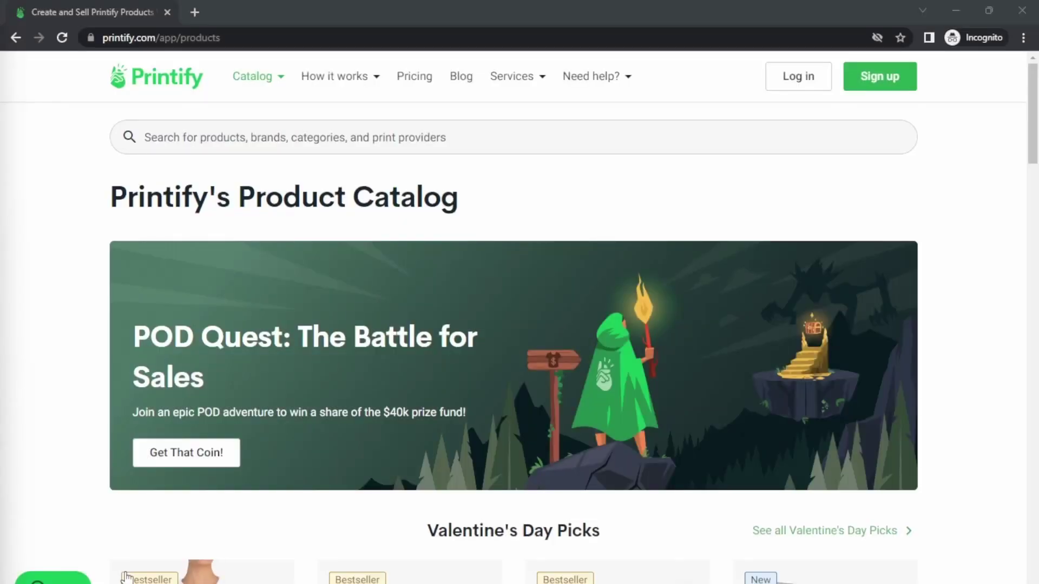
Step: In Printify's catalog, find the Bella+Canvas 3001 Unisex Jersey Short Sleeve Tee among the men's T-shirts and open its product page
mouse_move(274, 77)
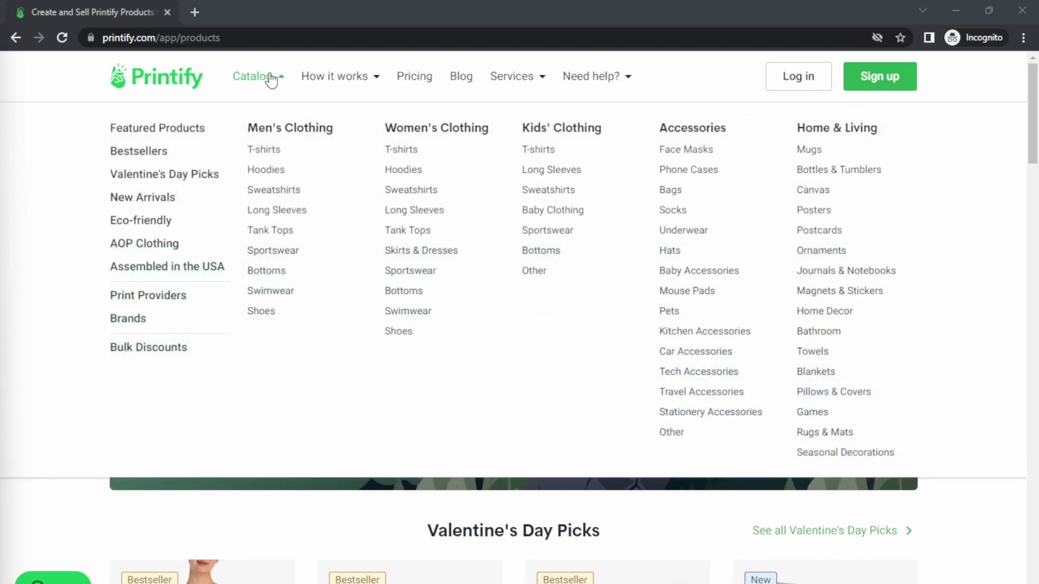
click(275, 151)
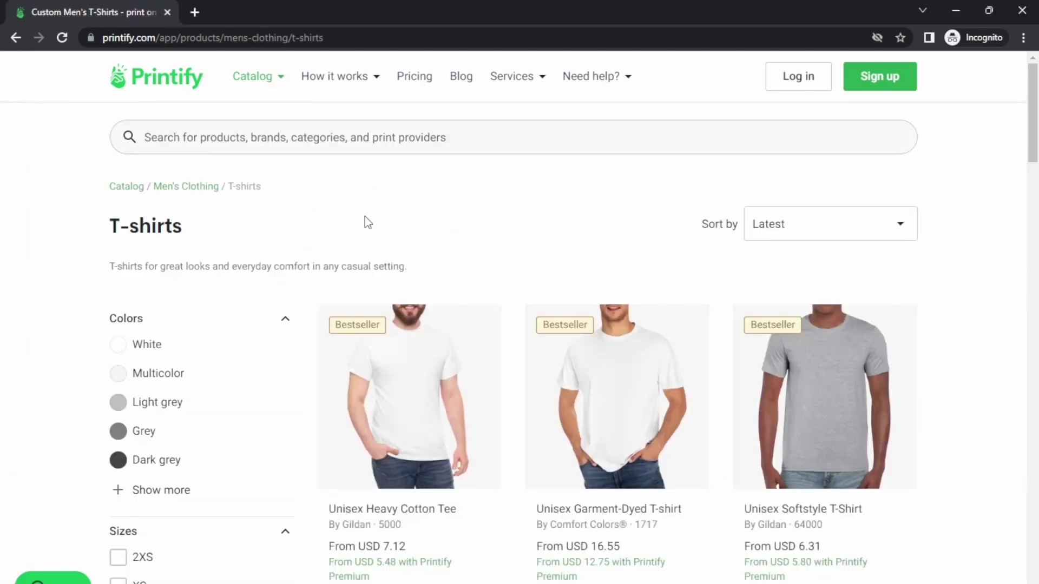
scroll(457, 357, down, 9)
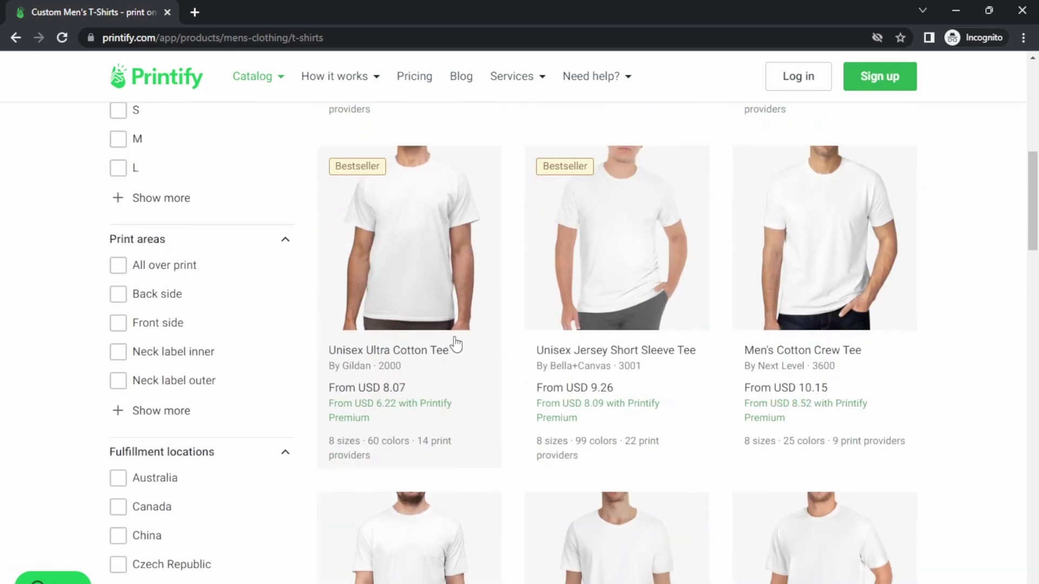
scroll(456, 344, down, 3)
scroll(640, 332, up, 4)
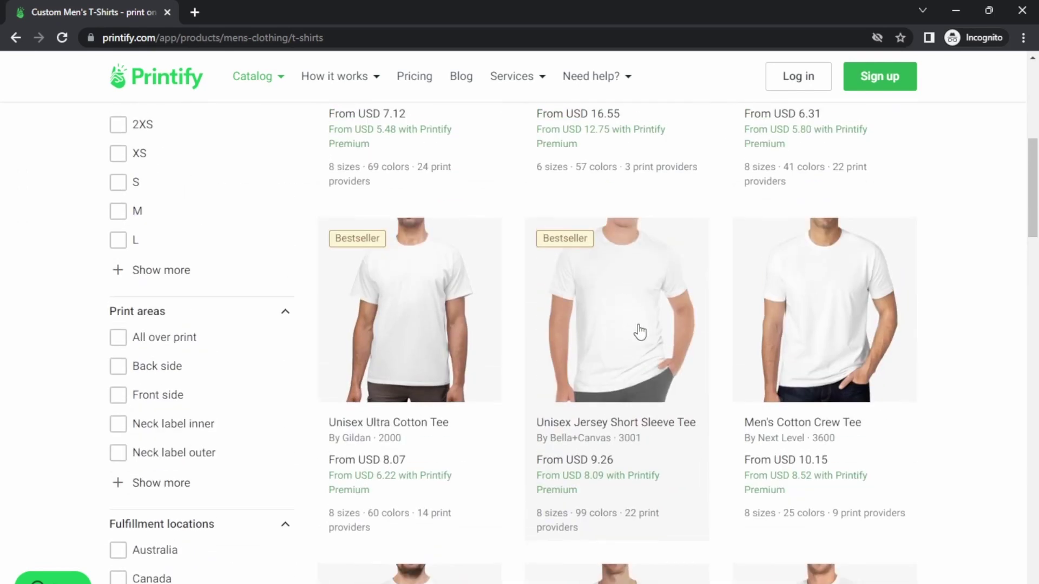
click(639, 331)
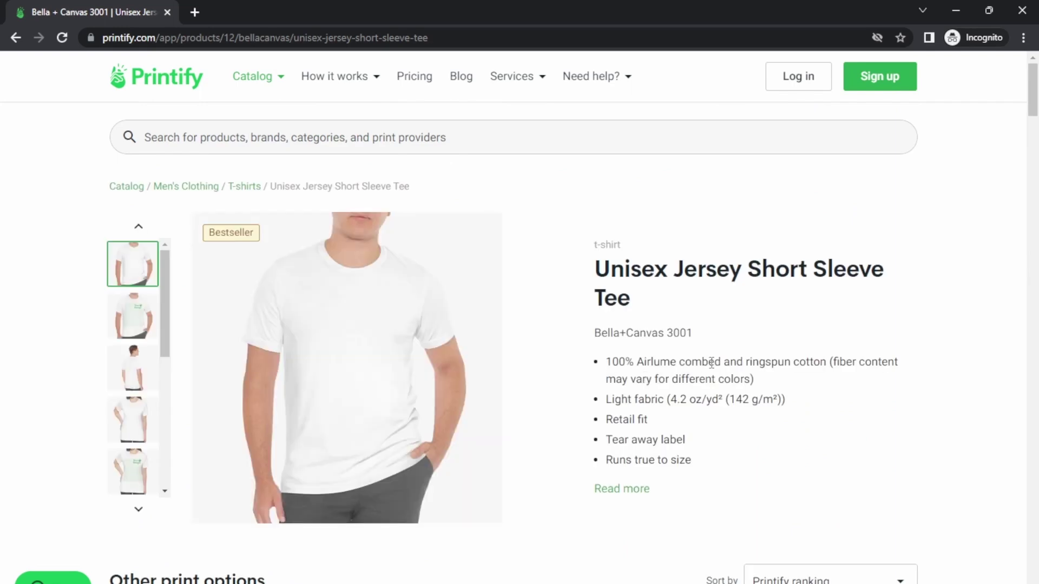
Step: Start designing the tee with Monster Digital as print provider and add Vintage 1983 (2).png from the device to the front side
scroll(712, 363, down, 4)
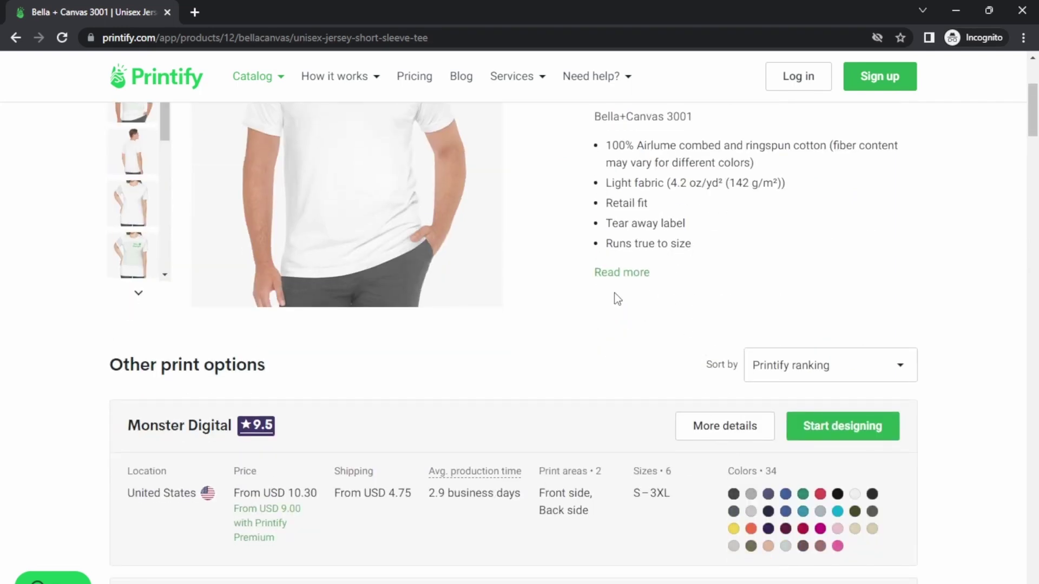
scroll(617, 299, down, 3)
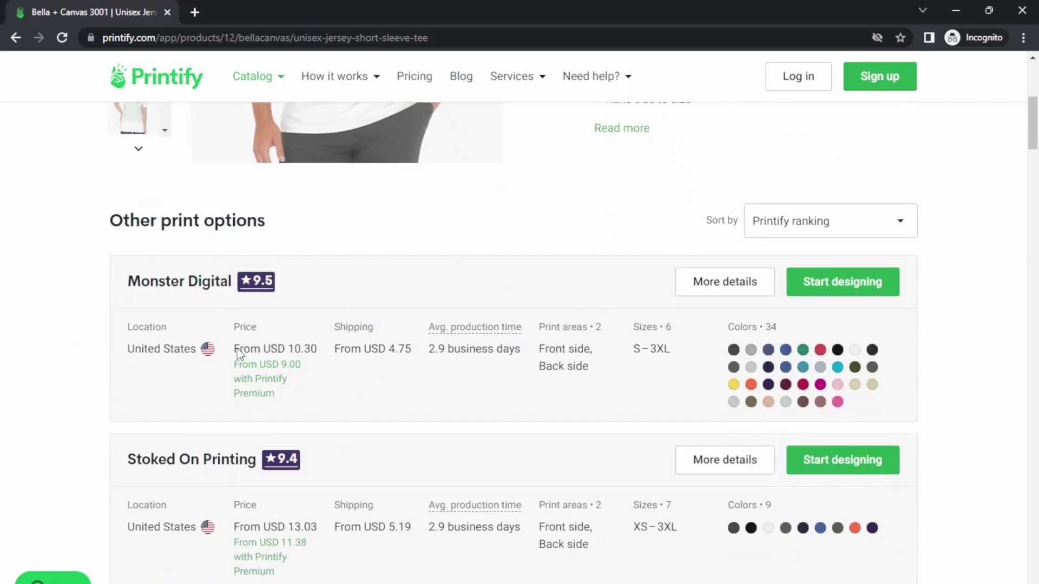
click(870, 296)
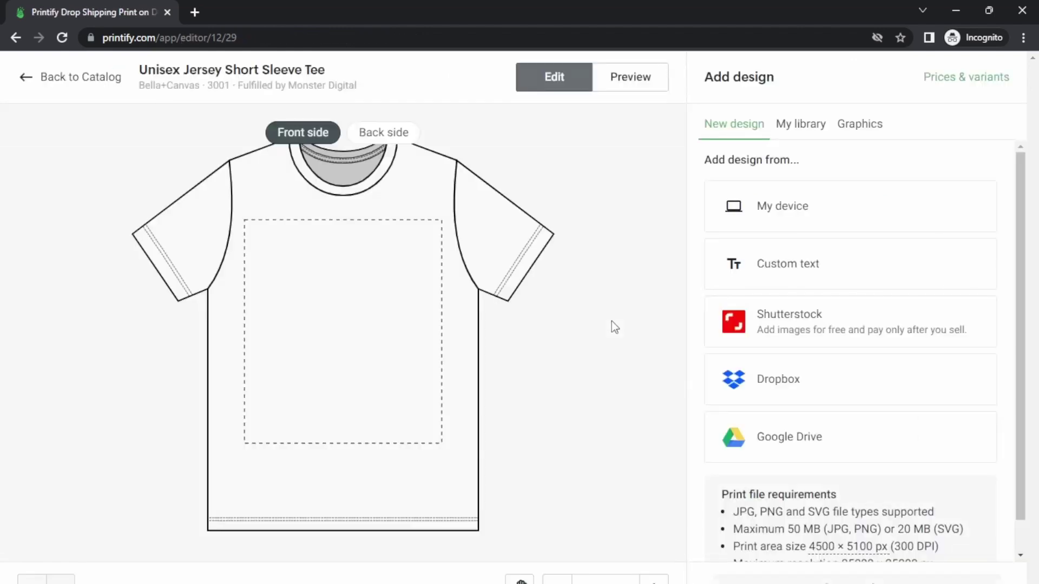
click(787, 214)
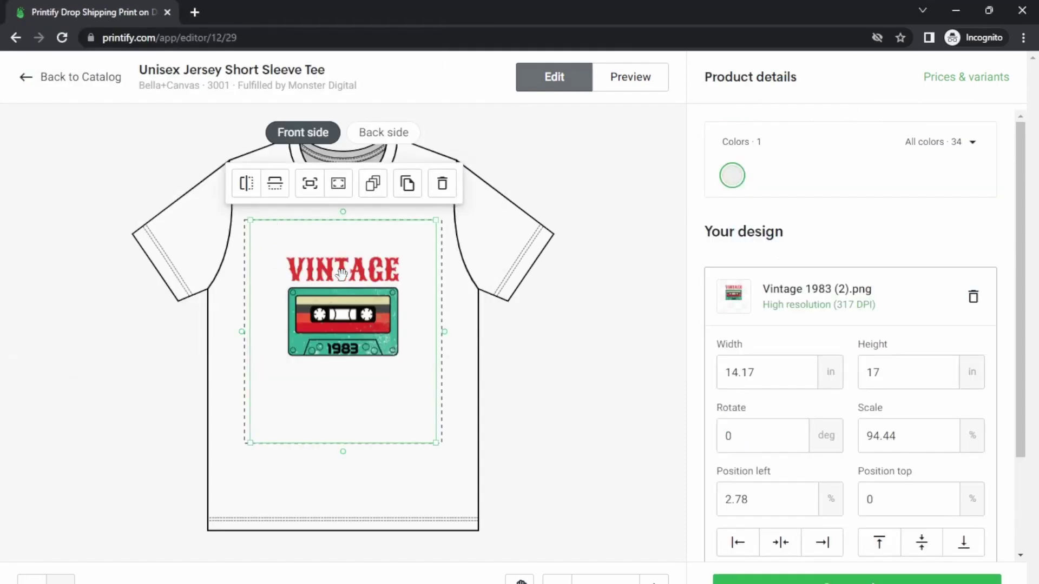
Step: Enlarge the Vintage 1983 artwork to about 20.78 × 24.94 in, center it near the top of the print area, and preview the shirt
drag(341, 274, 342, 300)
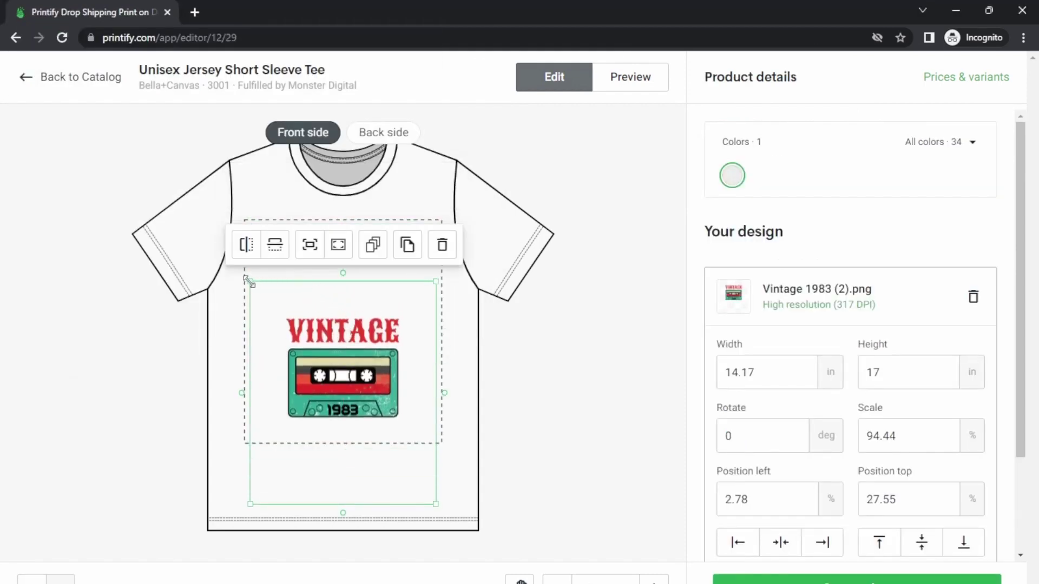
drag(250, 282, 142, 190)
drag(358, 325, 401, 319)
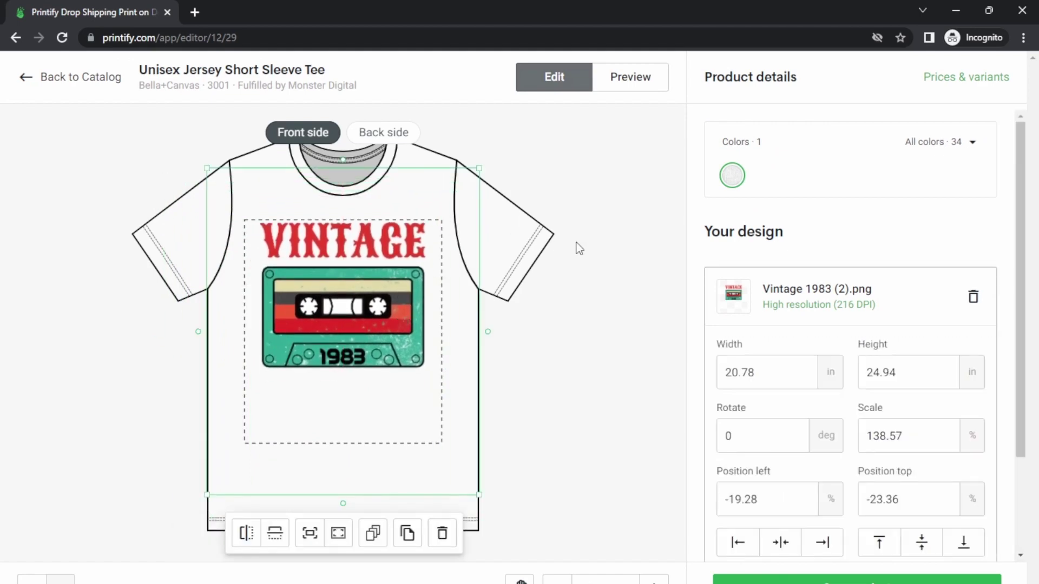
click(618, 77)
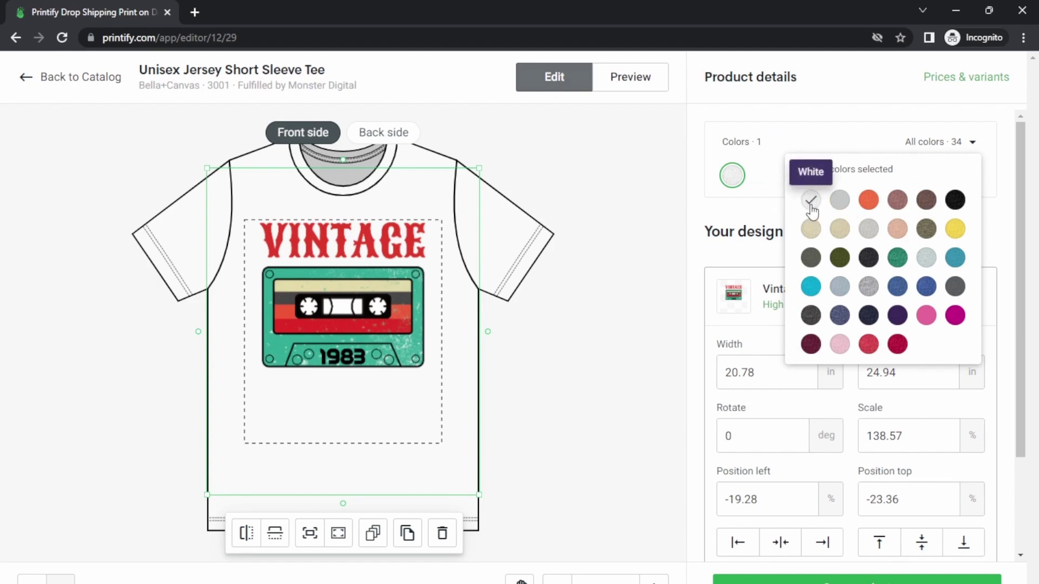
Step: Try Heather Mauve as a second shirt color alongside White, and replace it with the peach shade
click(897, 202)
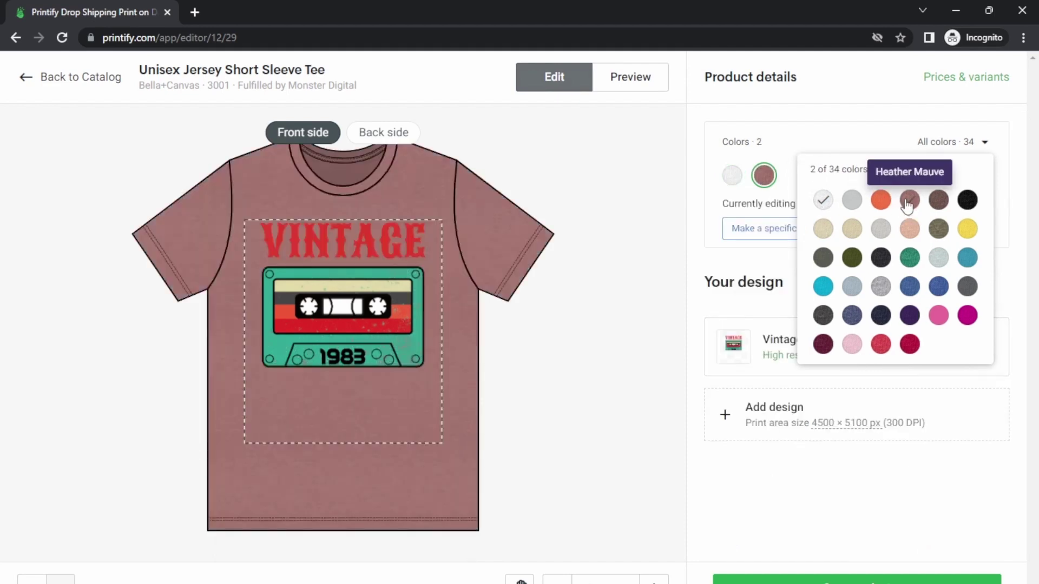
click(906, 205)
click(909, 229)
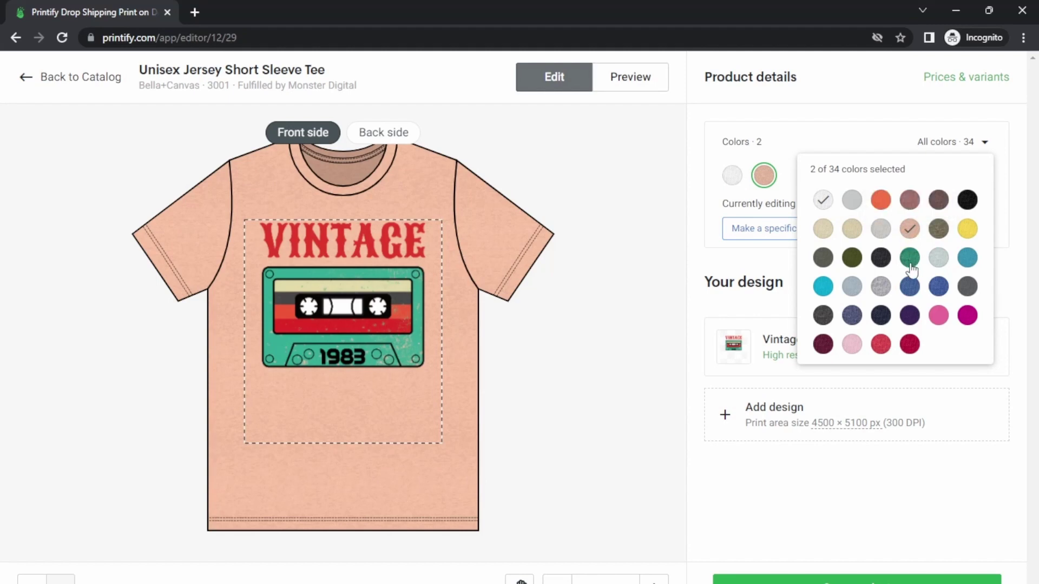